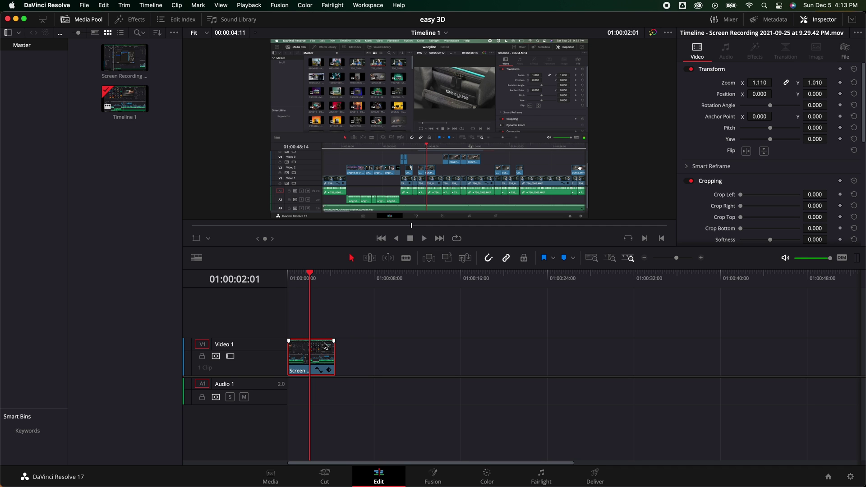
Switch the screen-recording clip to the Fusion page, showing MediaIn1 connected to MediaOut1.
{"action": "left_click", "coordinate": [425, 475]}
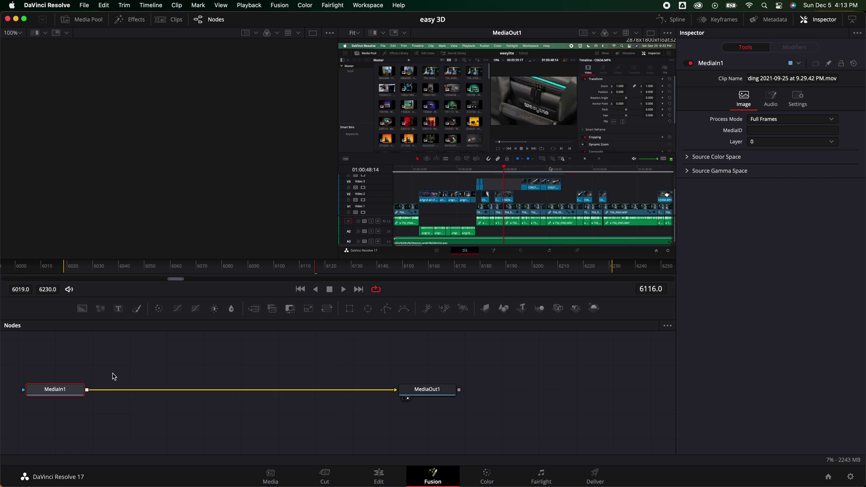
Add a DVE node through the Select Tool search for 'dve'.
{"action": "key", "text": "shift+space"}
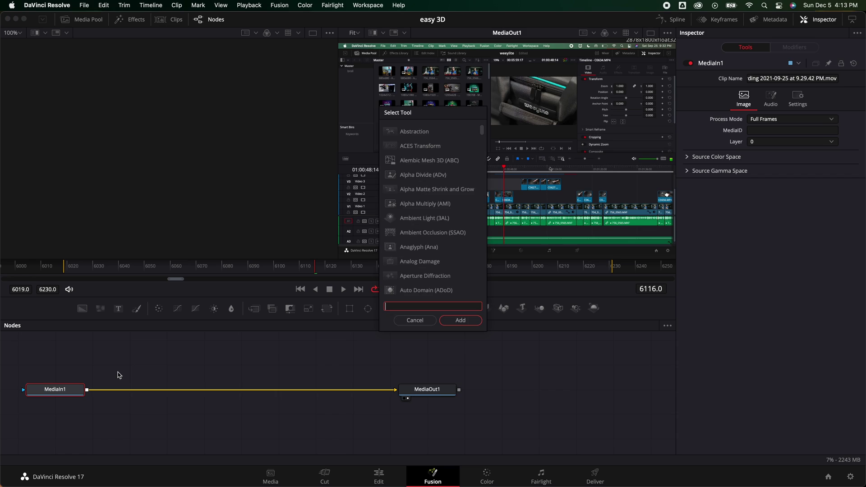
{"action": "type", "text": "dve"}
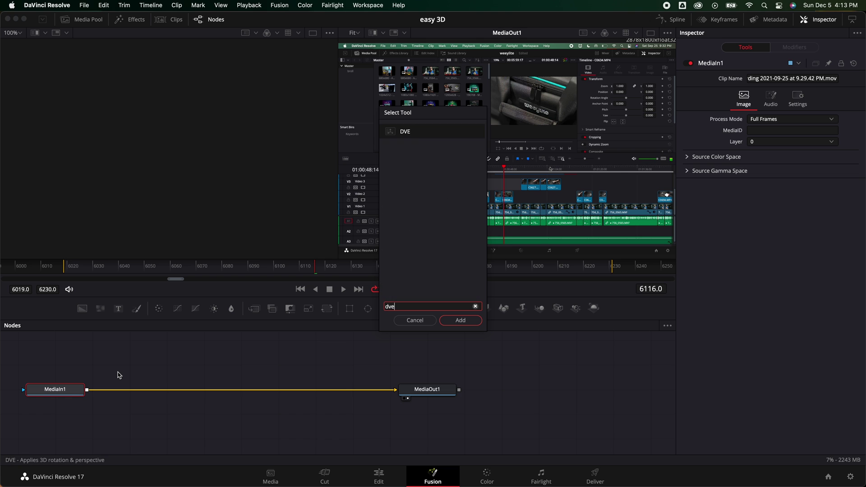
{"action": "left_click", "coordinate": [460, 320]}
Place DVE1 between MediaIn1 and MediaOut1, tilt on X, set Z Move 0.47, shift centre up-left.
{"action": "left_click_drag", "start_coordinate": [136, 391], "coordinate": [184, 390]}
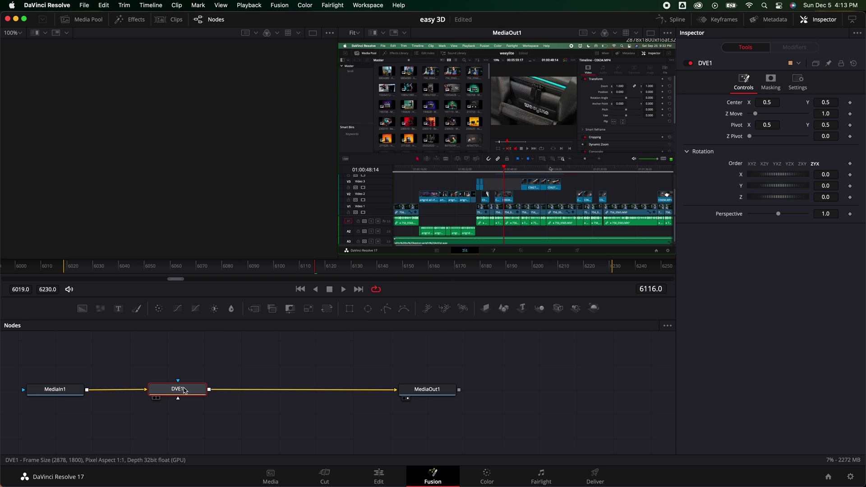
{"action": "mouse_move", "coordinate": [777, 175]}
{"action": "left_mouse_down"}
{"action": "mouse_move", "coordinate": [792, 175]}
{"action": "mouse_move", "coordinate": [777, 177]}
{"action": "left_mouse_up"}
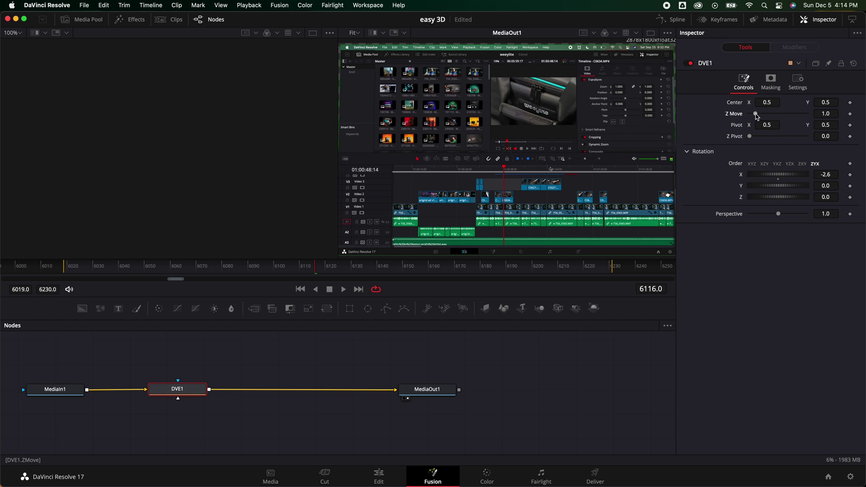
{"action": "left_click_drag", "start_coordinate": [756, 116], "coordinate": [755, 117]}
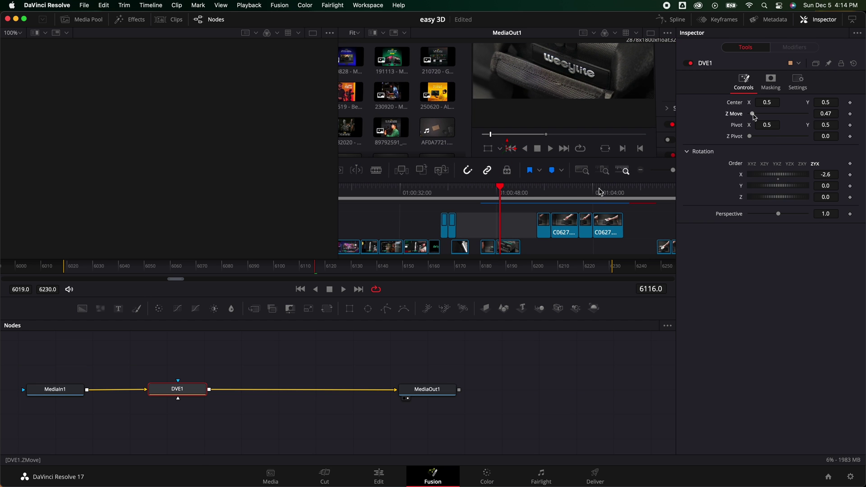
{"action": "left_click_drag", "start_coordinate": [509, 150], "coordinate": [435, 38]}
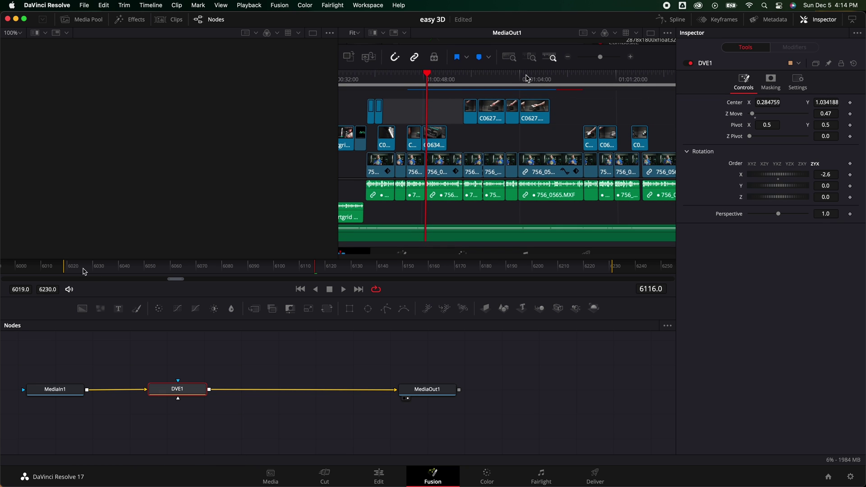
At frame 6019, rotate Y to 31.3, set Center 0.458759/0.800188, and keyframe Center and Rotation.
{"action": "left_click_drag", "start_coordinate": [85, 272], "coordinate": [67, 272]}
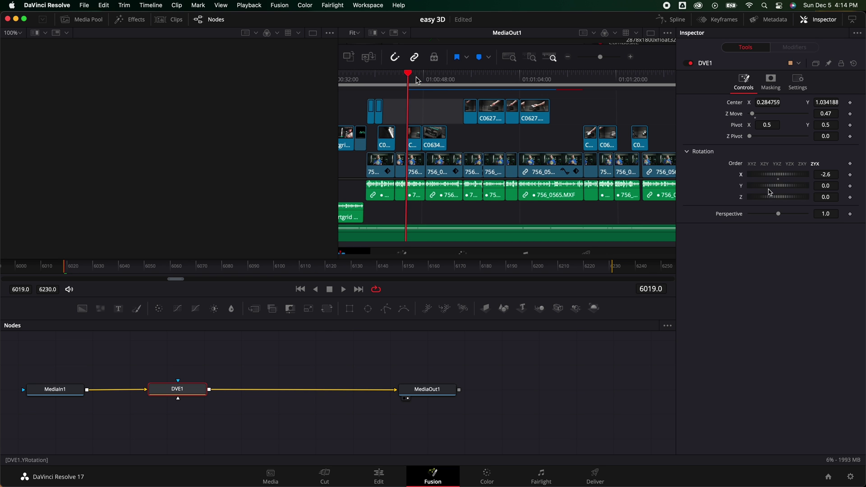
{"action": "left_click_drag", "start_coordinate": [767, 187], "coordinate": [772, 189]}
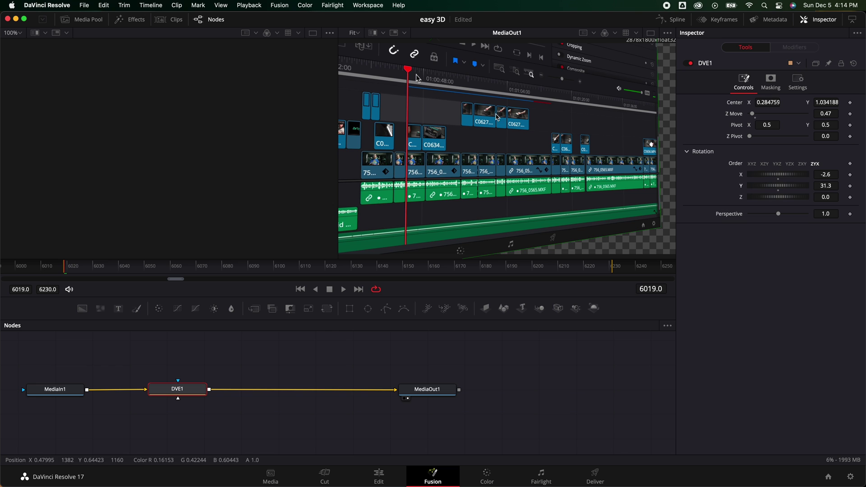
{"action": "mouse_move", "coordinate": [768, 103]}
{"action": "left_mouse_down"}
{"action": "mouse_move", "coordinate": [785, 103]}
{"action": "mouse_move", "coordinate": [772, 105]}
{"action": "left_mouse_up"}
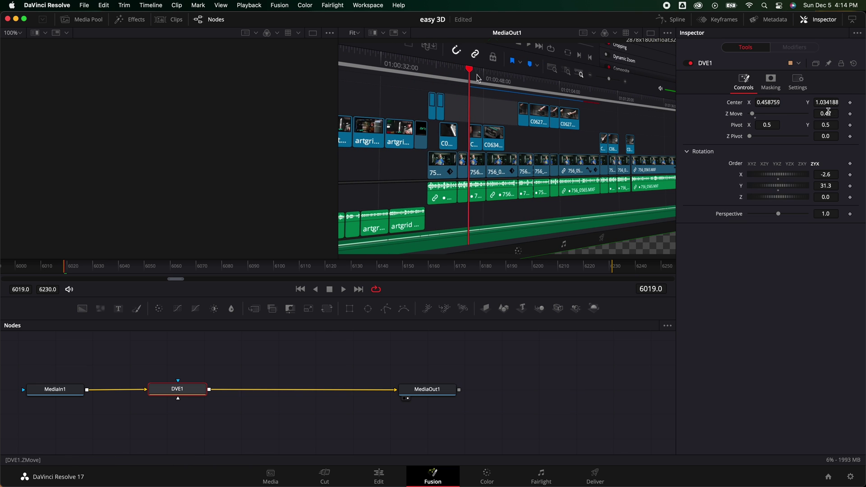
{"action": "left_click_drag", "start_coordinate": [828, 103], "coordinate": [807, 103]}
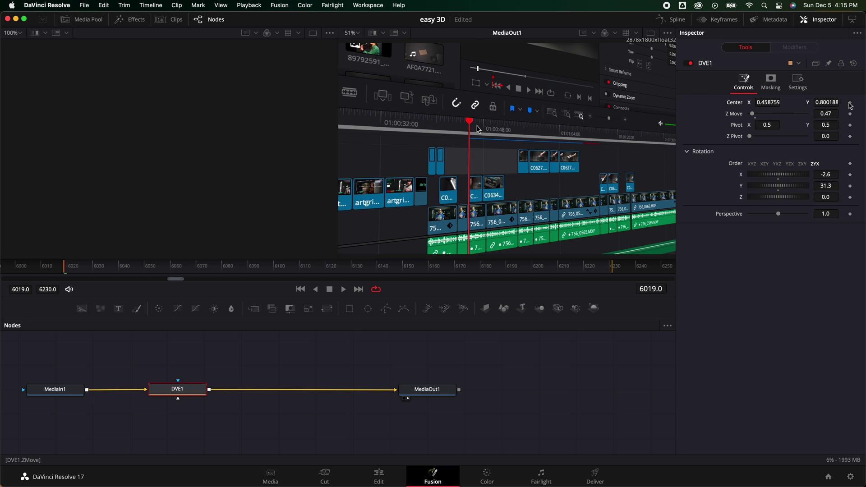
{"action": "left_click", "coordinate": [850, 103]}
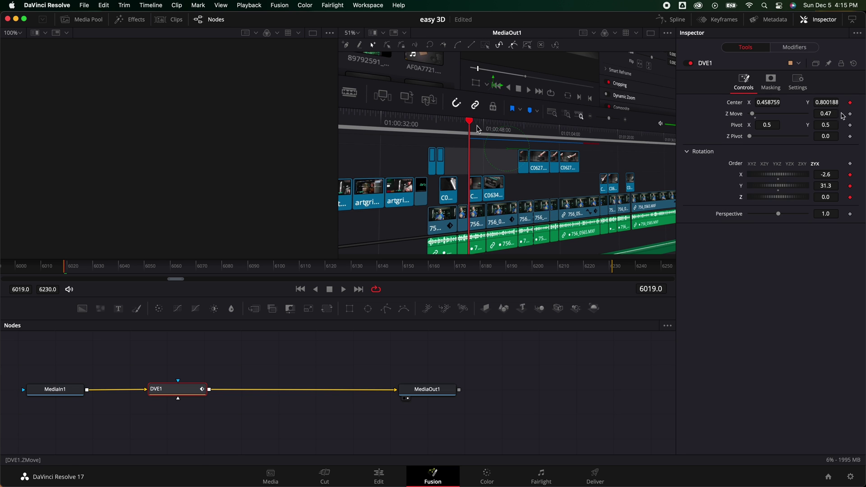
At frame 6120, set Center X 0.221759, Center Y 0.587188 and Rotation Y −36.5.
{"action": "left_click_drag", "start_coordinate": [141, 271], "coordinate": [163, 273]}
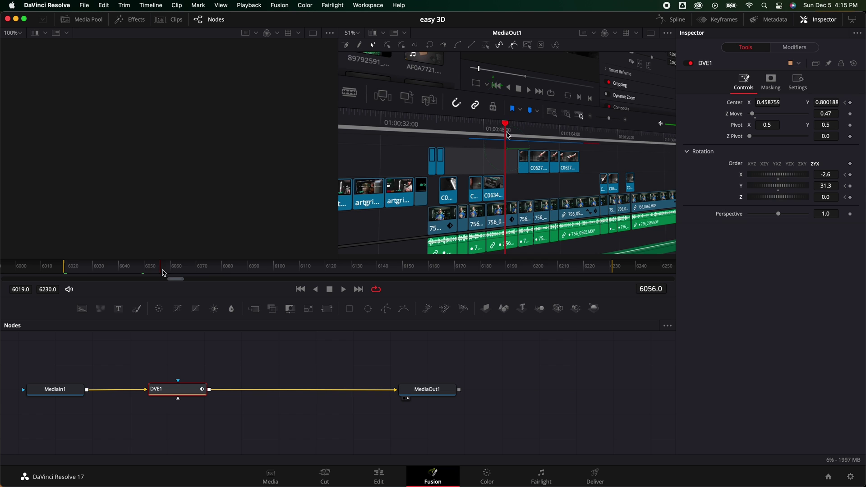
{"action": "left_click_drag", "start_coordinate": [263, 280], "coordinate": [310, 279]}
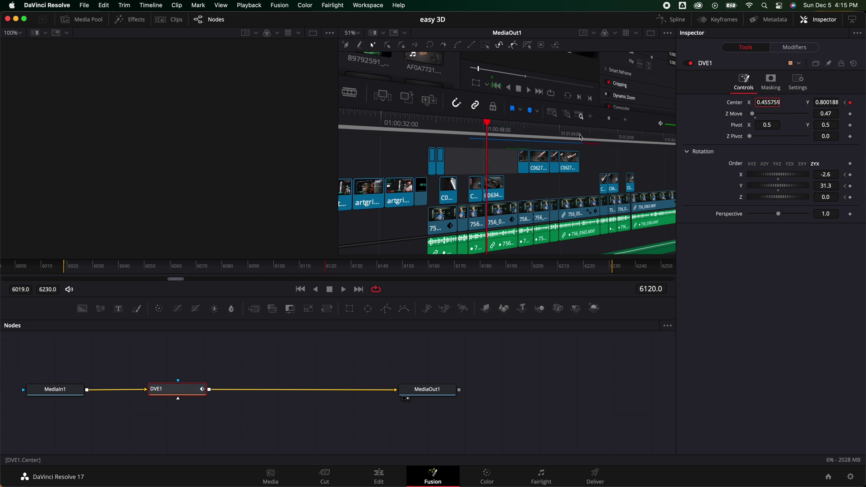
{"action": "left_click_drag", "start_coordinate": [768, 102], "coordinate": [771, 106]}
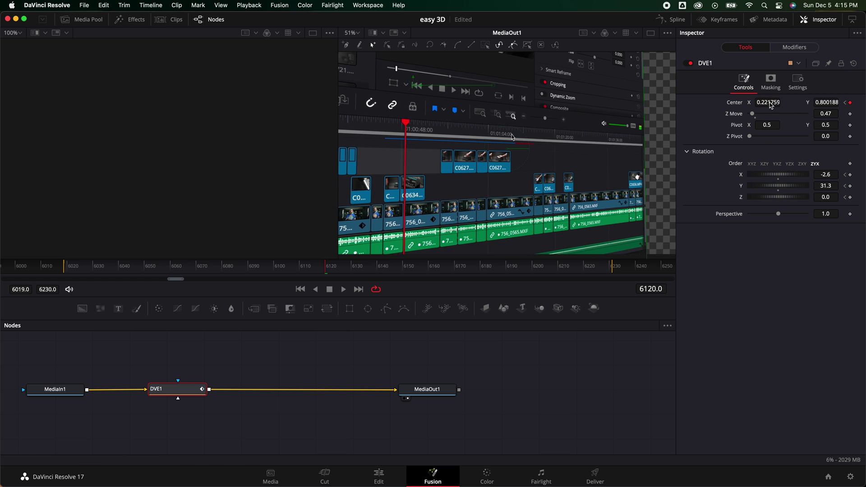
{"action": "mouse_move", "coordinate": [787, 190]}
{"action": "left_mouse_down"}
{"action": "mouse_move", "coordinate": [775, 189]}
{"action": "mouse_move", "coordinate": [779, 181]}
{"action": "left_mouse_up"}
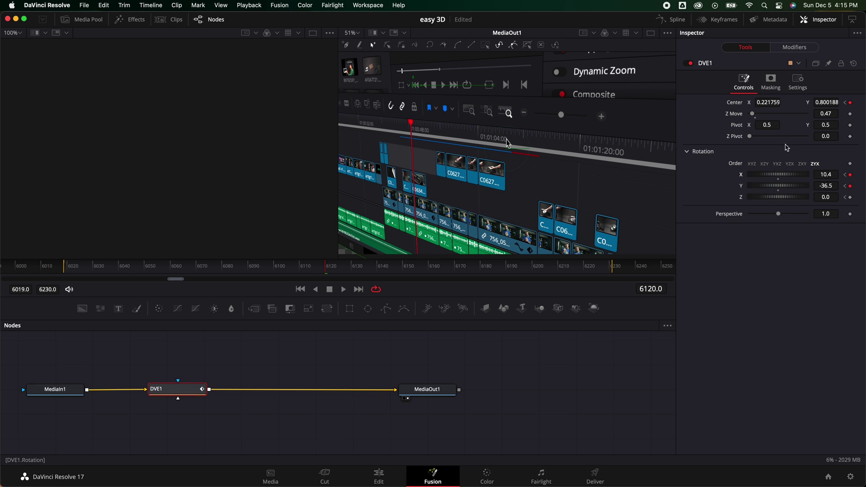
{"action": "left_click_drag", "start_coordinate": [832, 102], "coordinate": [824, 104]}
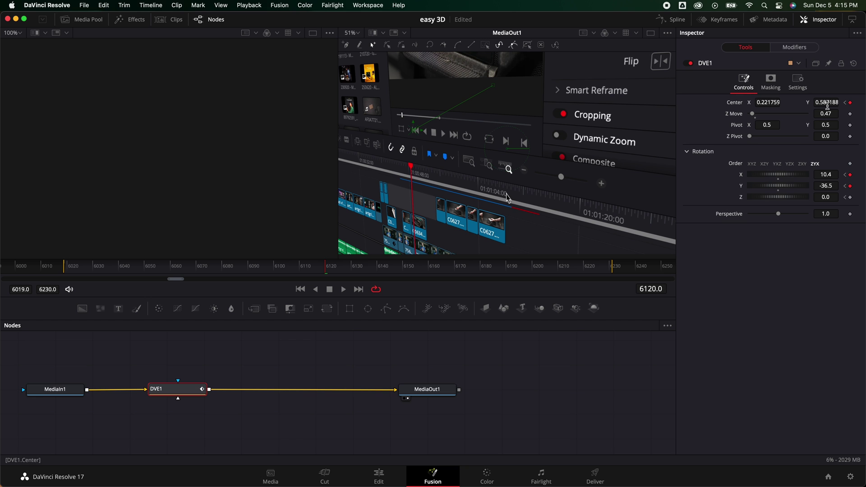
Try a slight Z roll, reset it to 0, and scrub back to review the animation.
{"action": "left_click_drag", "start_coordinate": [776, 198], "coordinate": [778, 215]}
{"action": "double_click", "coordinate": [777, 201]}
{"action": "left_click_drag", "start_coordinate": [315, 273], "coordinate": [427, 282]}
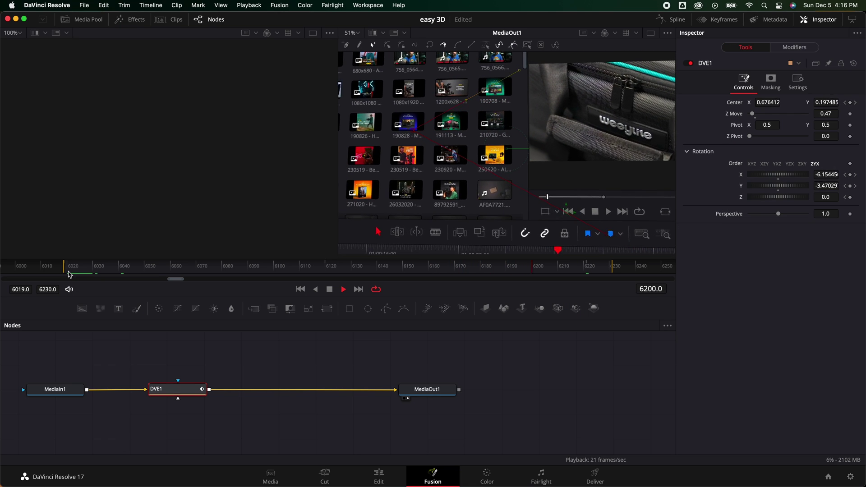
Smooth all DVE1 keyframes in the Spline editor into eased curves.
{"action": "key", "text": "space"}
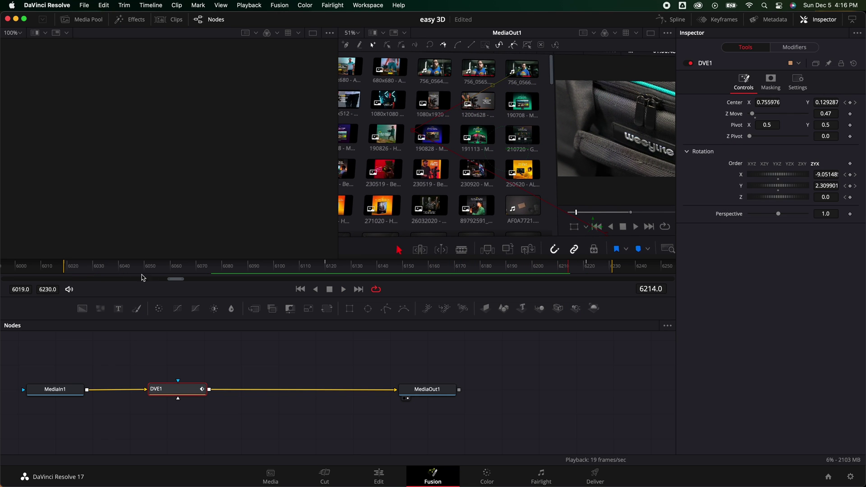
{"action": "left_click", "coordinate": [679, 21]}
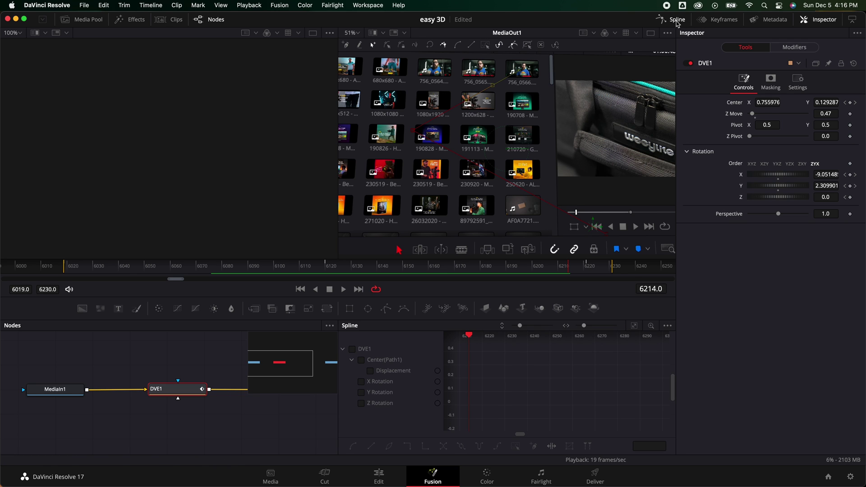
{"action": "left_click", "coordinate": [353, 350]}
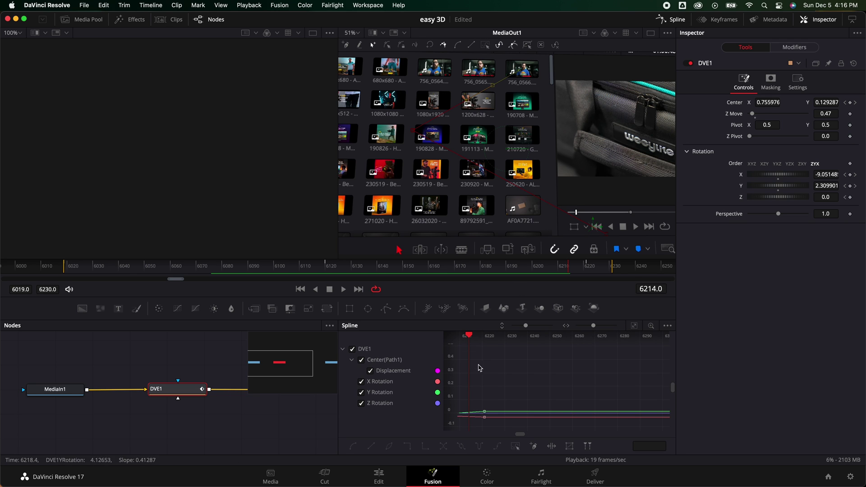
{"action": "left_click", "coordinate": [635, 326]}
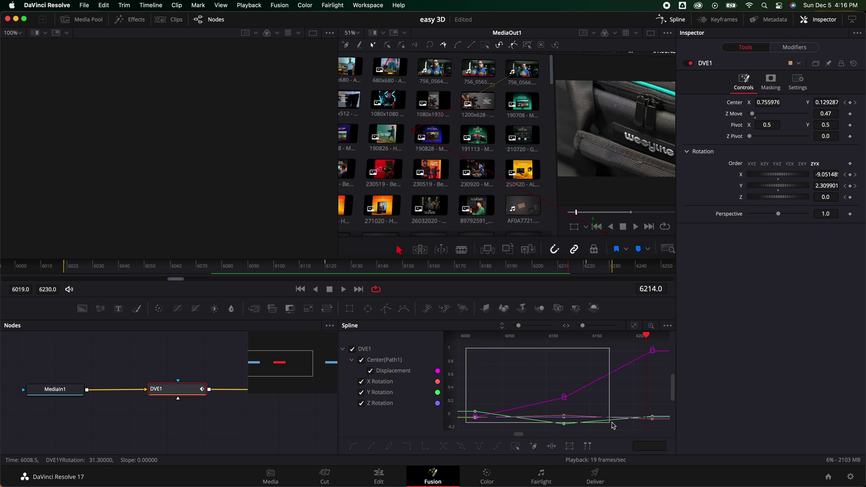
{"action": "left_click_drag", "start_coordinate": [613, 425], "coordinate": [666, 425]}
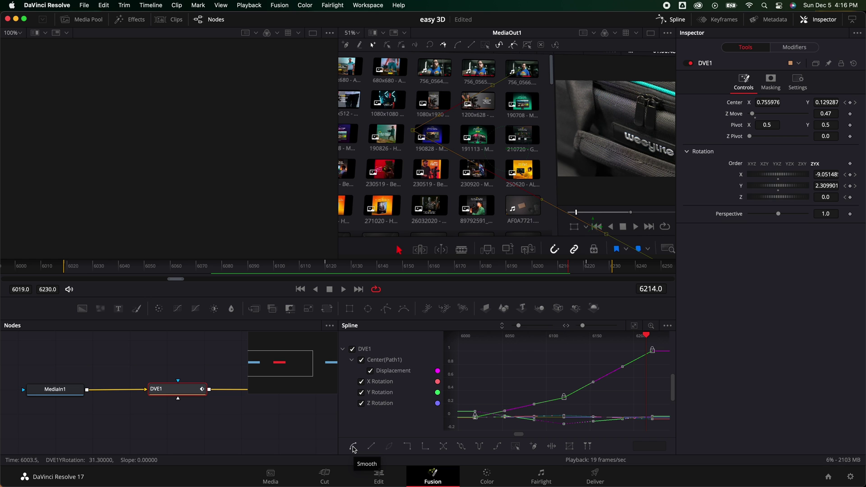
{"action": "left_click", "coordinate": [353, 447]}
Play back the smoothed animation to check the motion.
{"action": "key", "text": "space"}
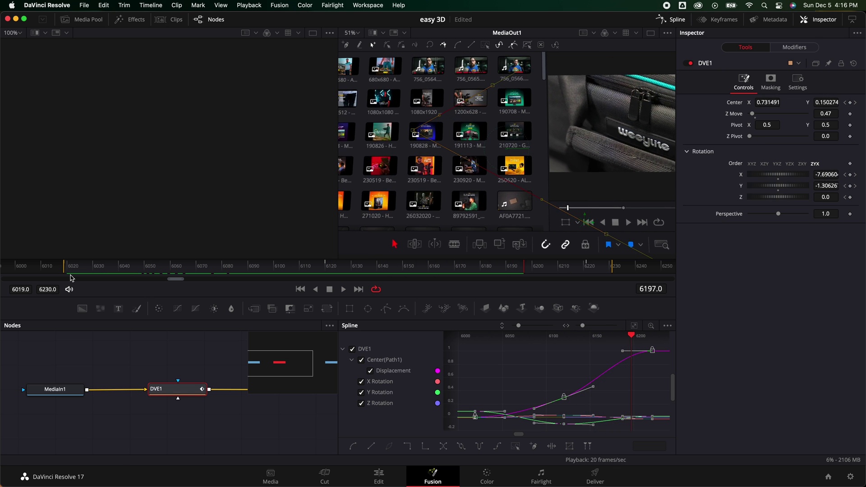
{"action": "key", "text": "space"}
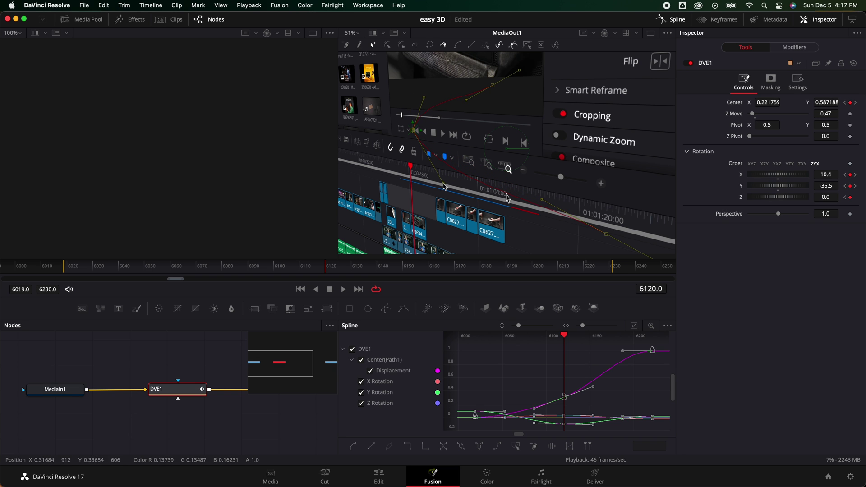
{"action": "key", "text": "space"}
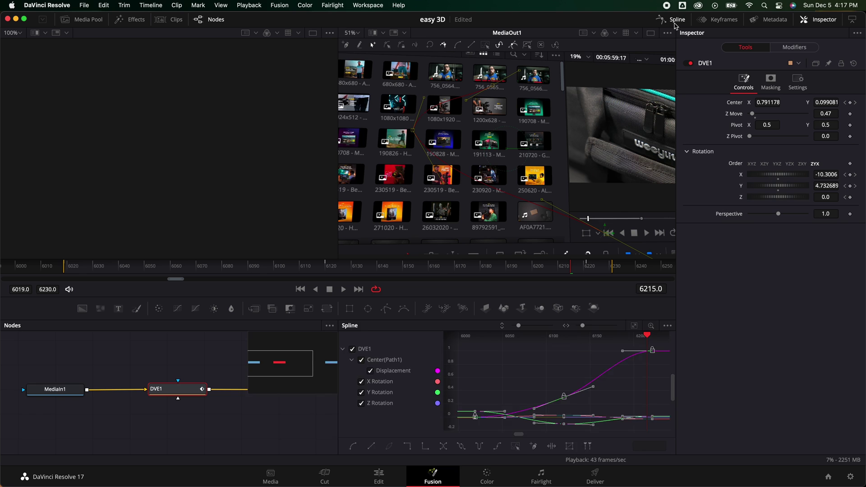
Turn on motion blur in DVE1's Settings at Quality 8.
{"action": "left_click", "coordinate": [675, 21]}
{"action": "left_click", "coordinate": [797, 83]}
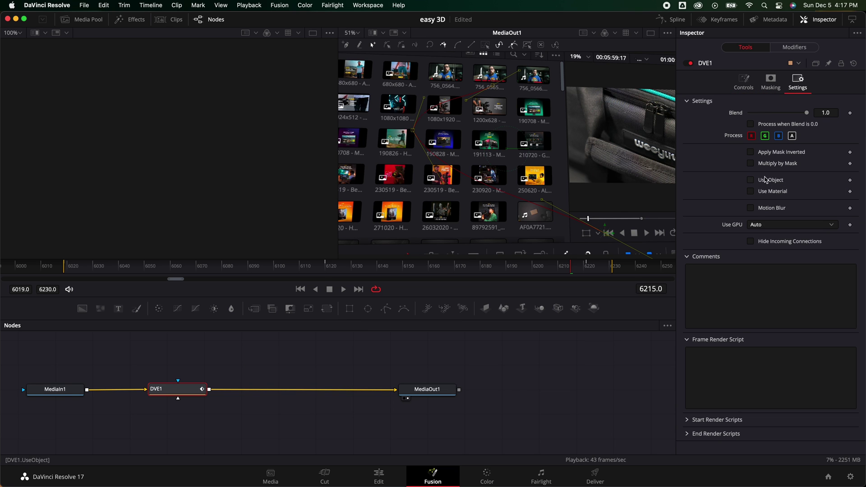
{"action": "left_click", "coordinate": [751, 208]}
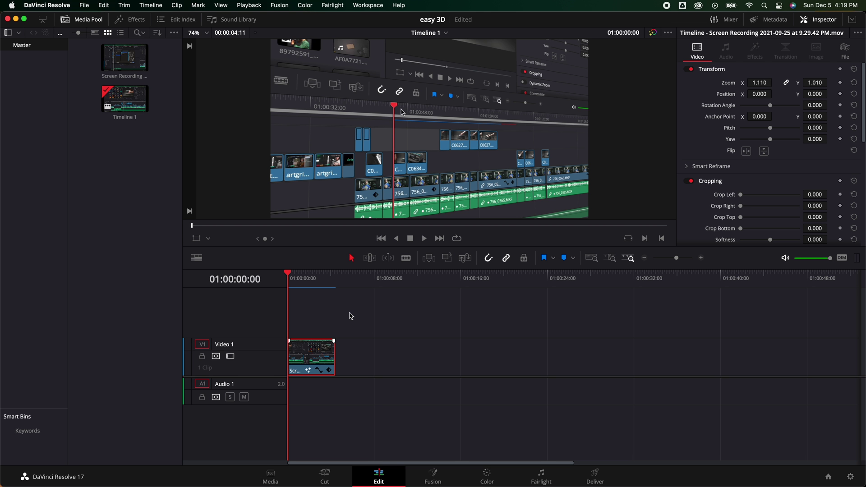
Play Timeline 1 on the Edit page to preview the tilted 3D clip.
{"action": "key", "text": "space"}
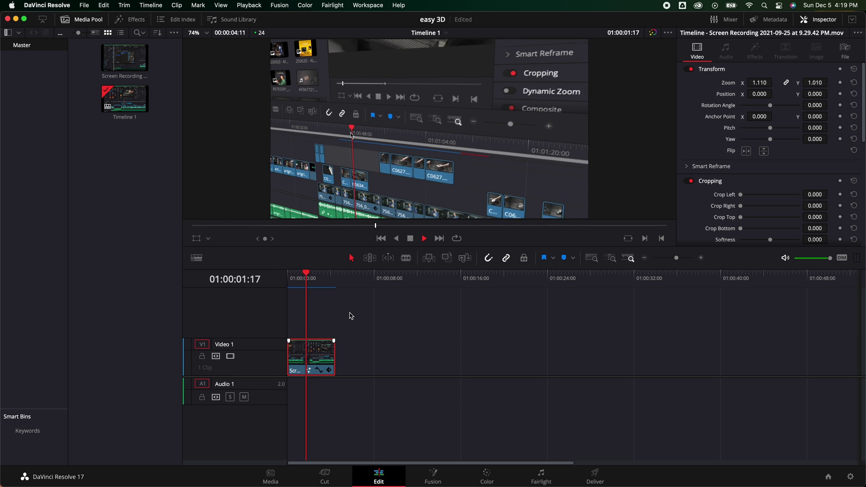